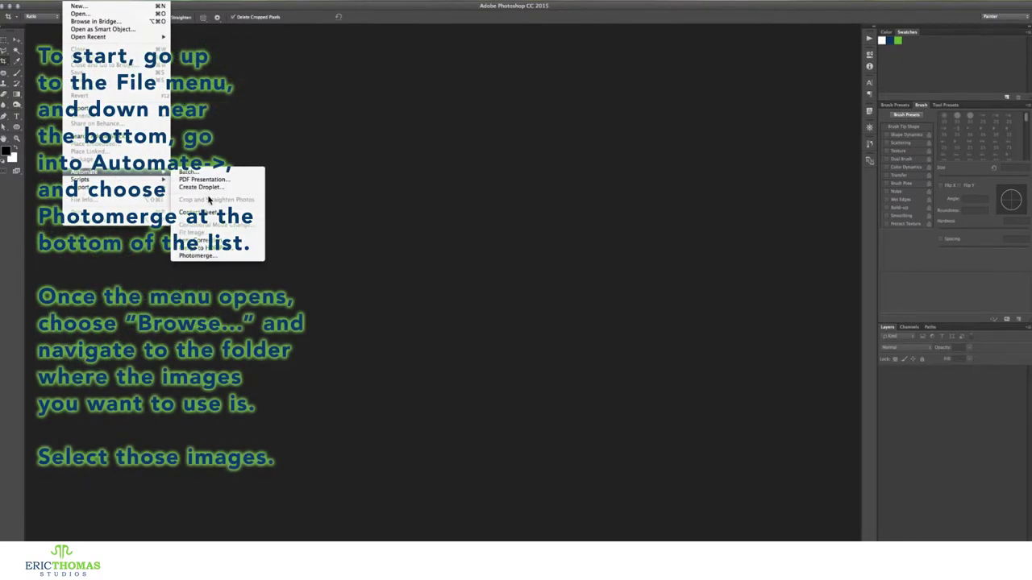
Launch Photomerge and start browsing for its source images.
left_click(220, 254)
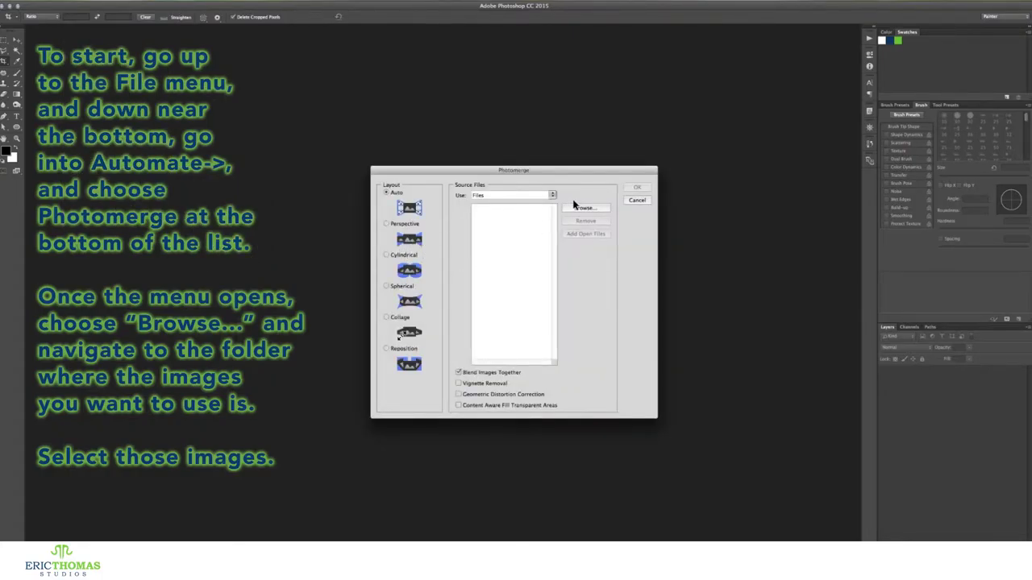
left_click(581, 209)
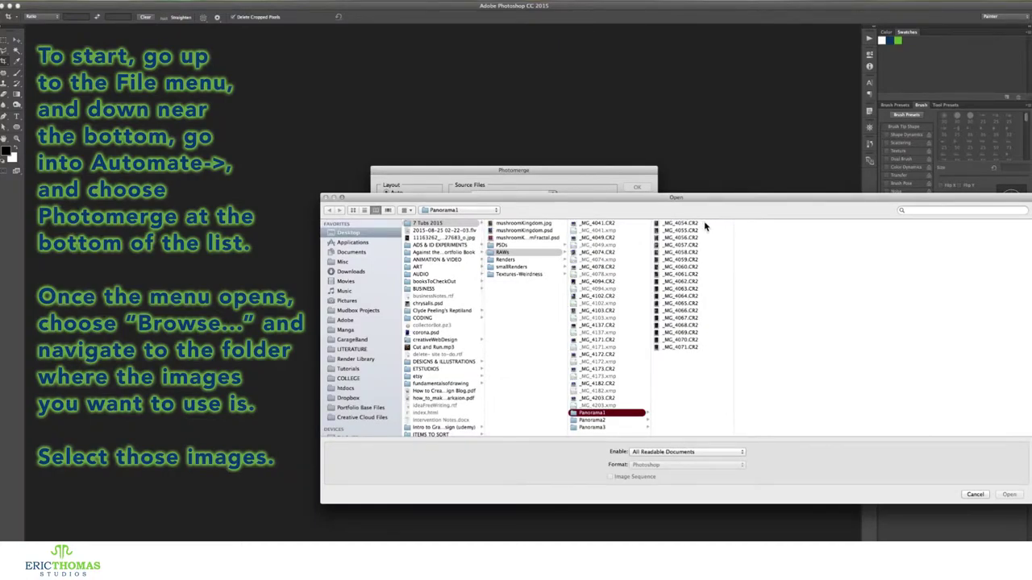
Preview the Panorama1 photos, then load all CR2 files _MG_4054 through _MG_4071 as sources.
left_click(681, 223)
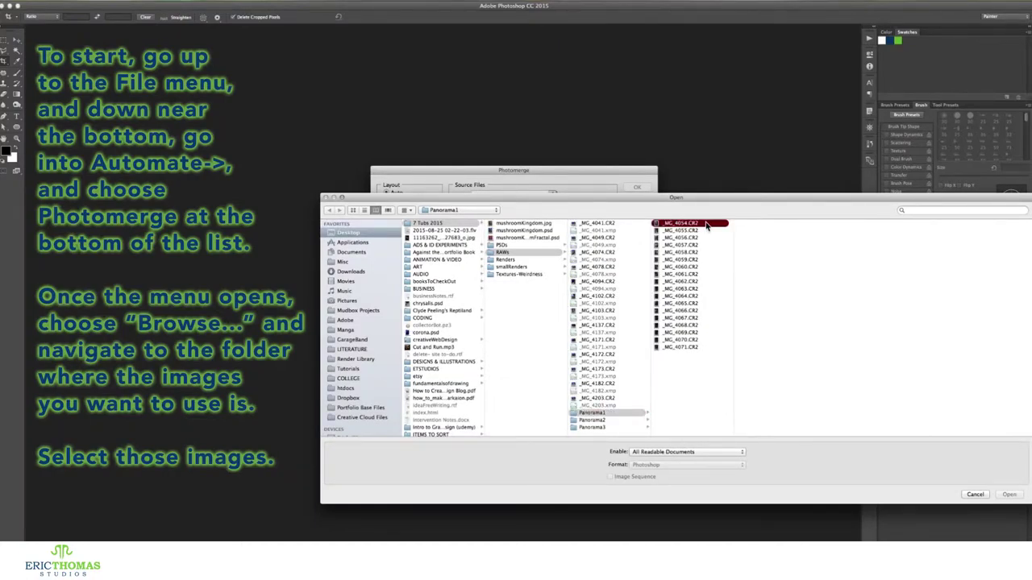
key("Down")
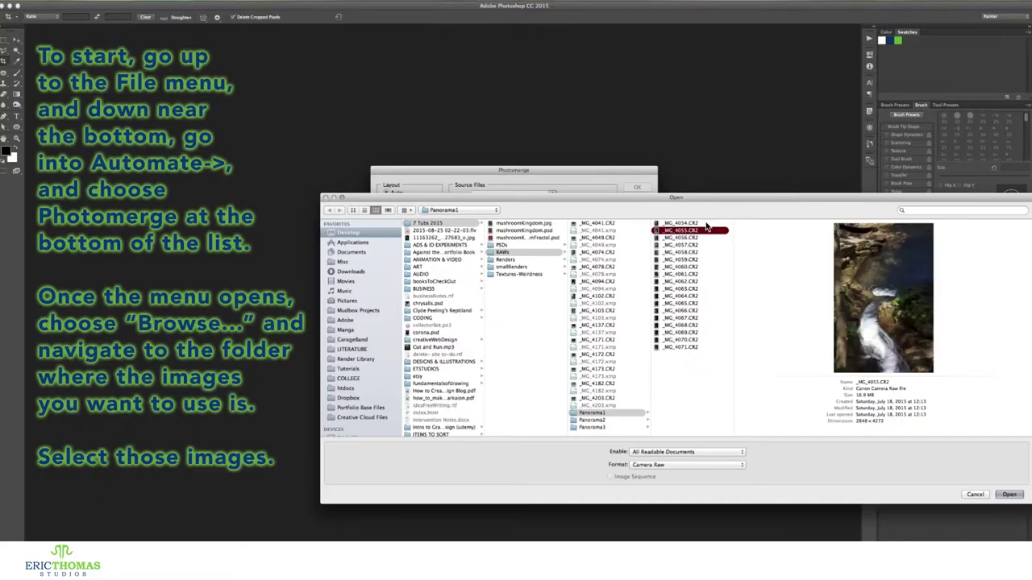
key("Down")
key("Down")
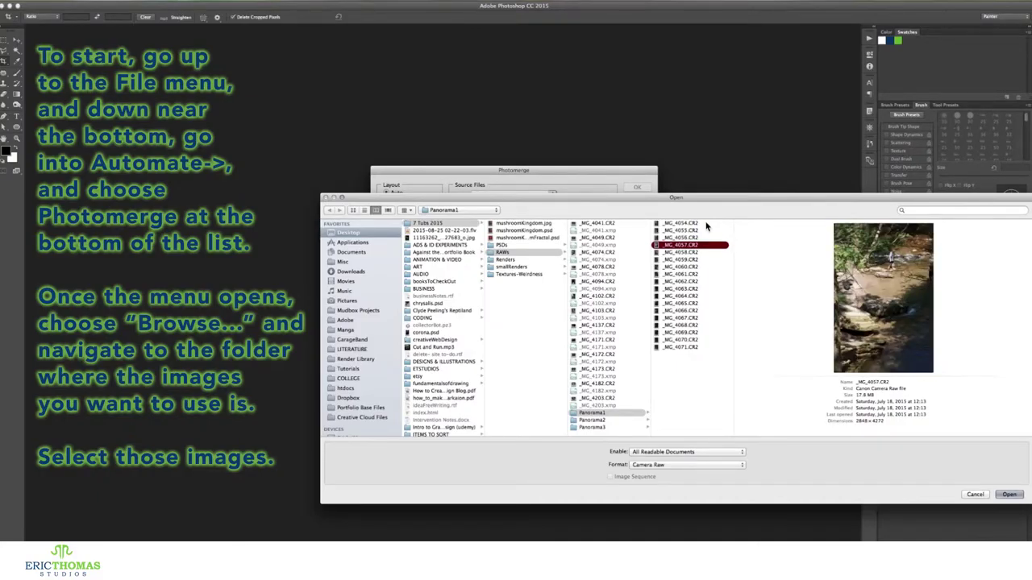
key("Down")
key("Down")
key("Down")
key("Down")
key("Down")
key("Down")
key("Down")
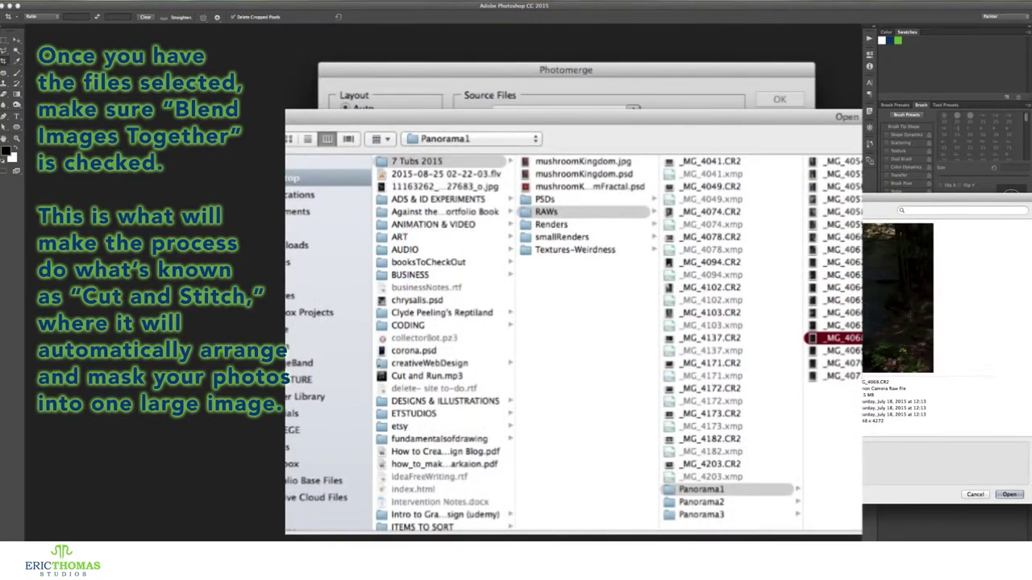
key("Down")
key("Down")
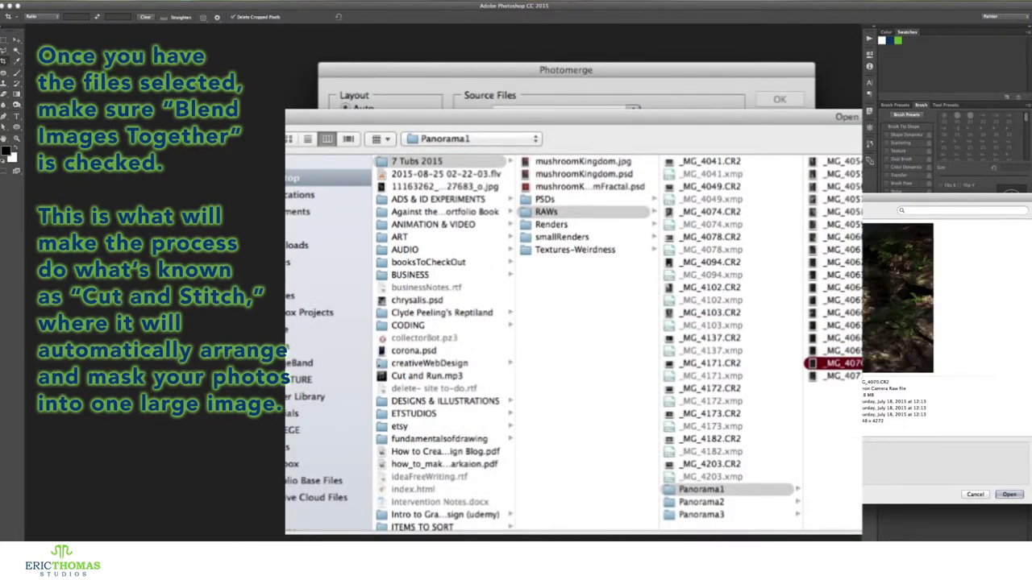
key("Down")
key("super+a")
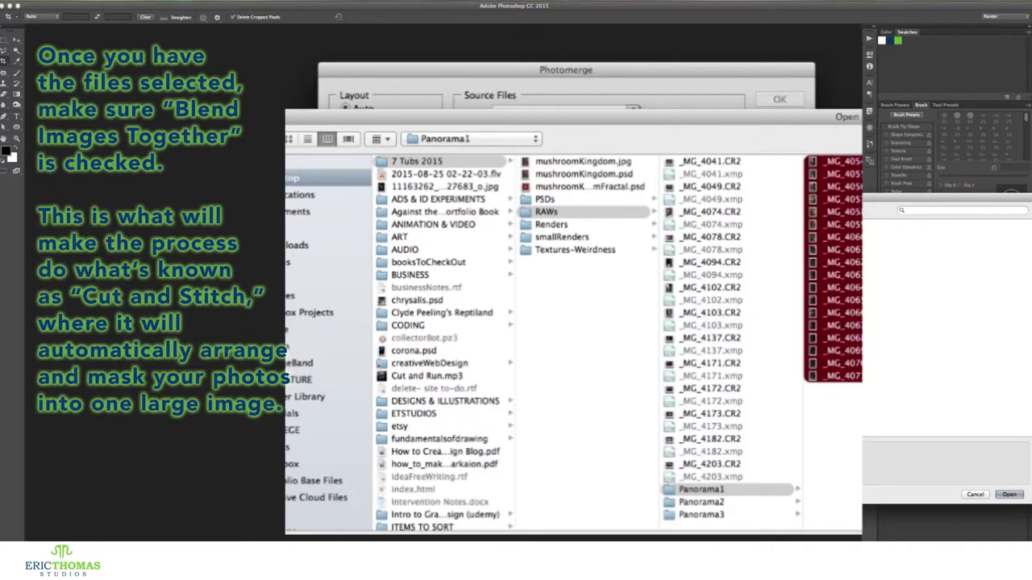
left_click(1009, 495)
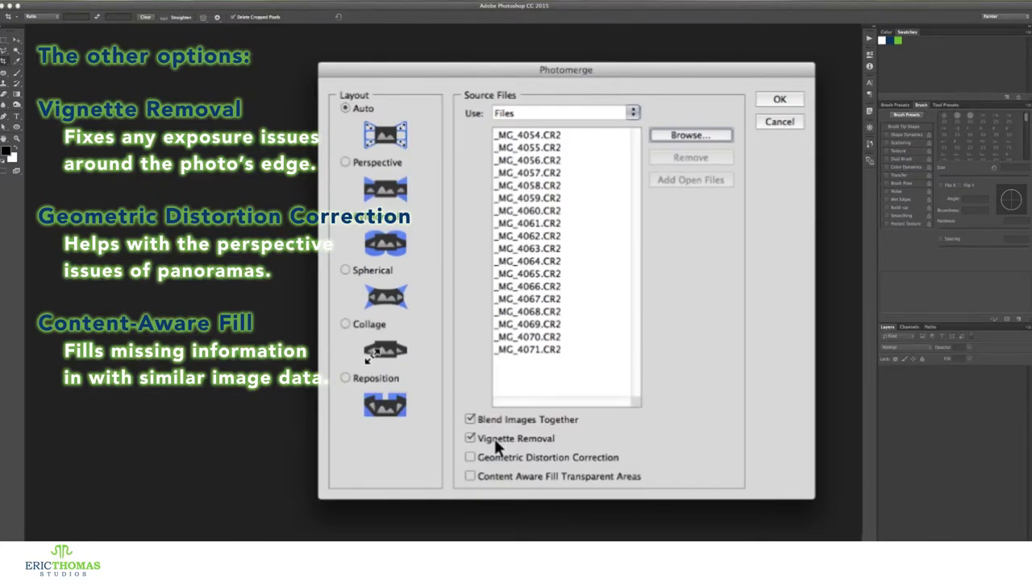
Enable Geometric Distortion Correction and run the merge into Untitled_Panorama1.
left_click(527, 453)
left_click(776, 97)
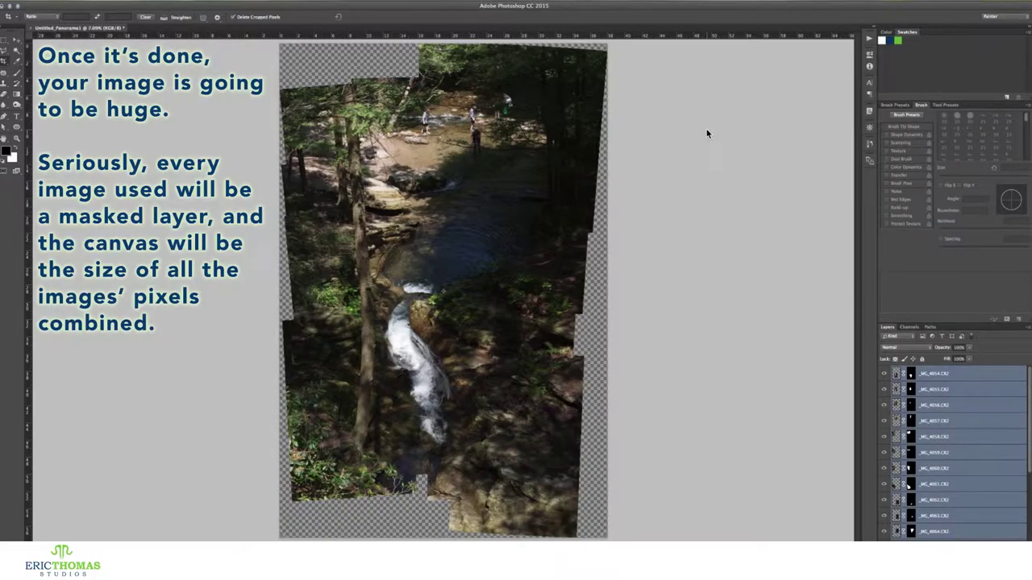
Convert all the masked panorama layers into a single smart object layer.
right_click(933, 376)
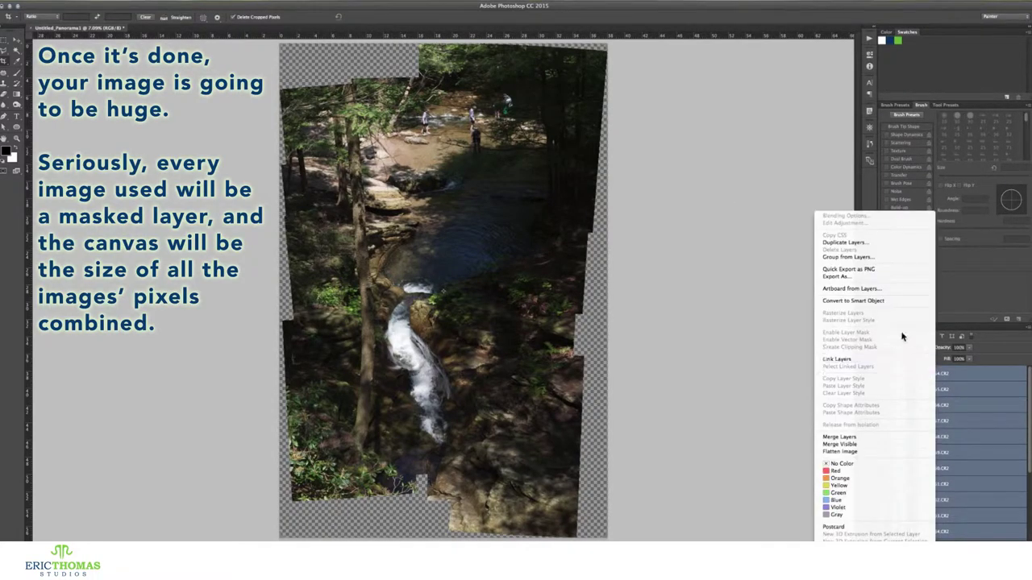
left_click(879, 301)
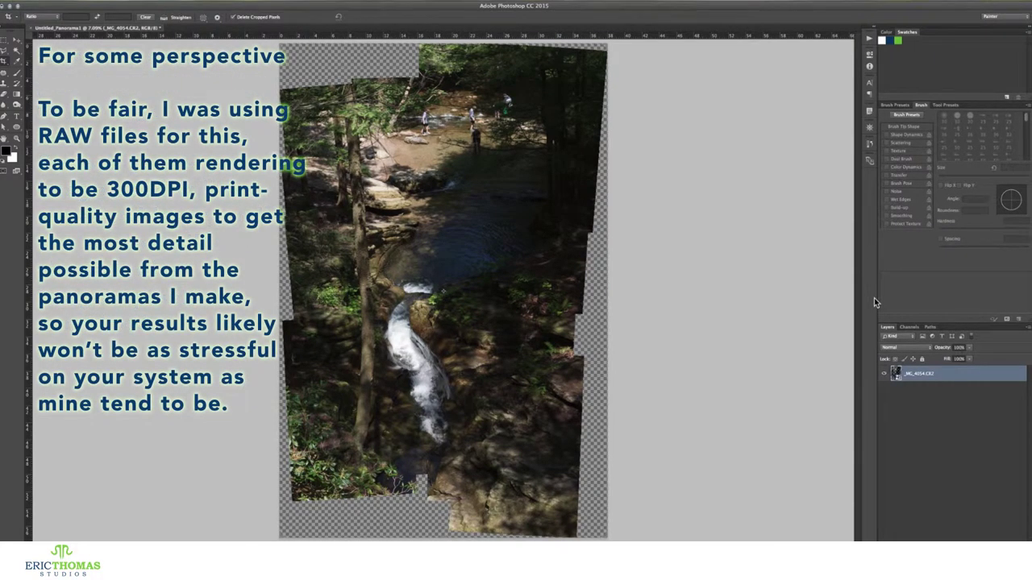
left_click(111, 1)
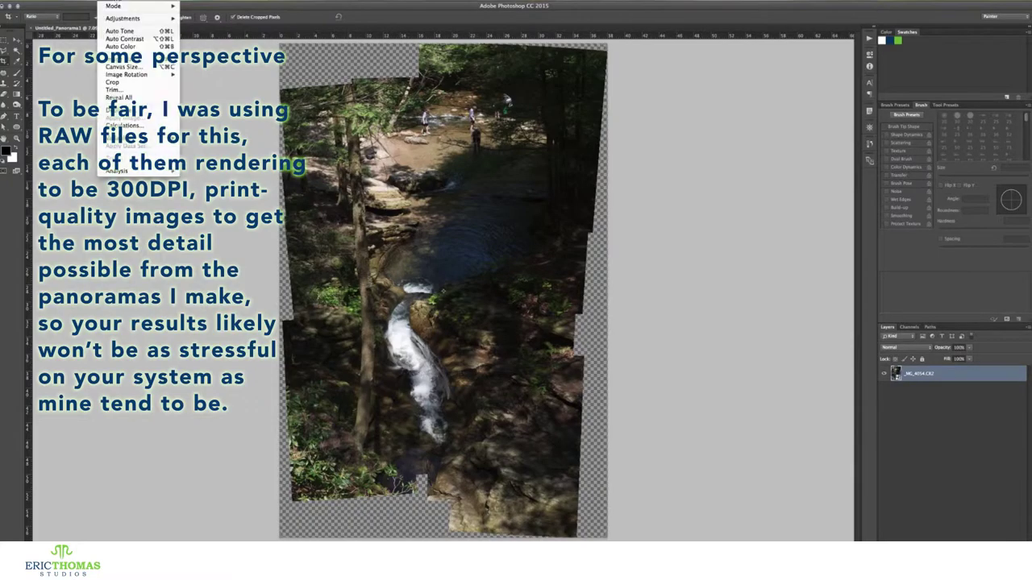
Check the image size in inches (38.03 × 57.377 at 300 ppi), then cancel unchanged.
left_click(125, 58)
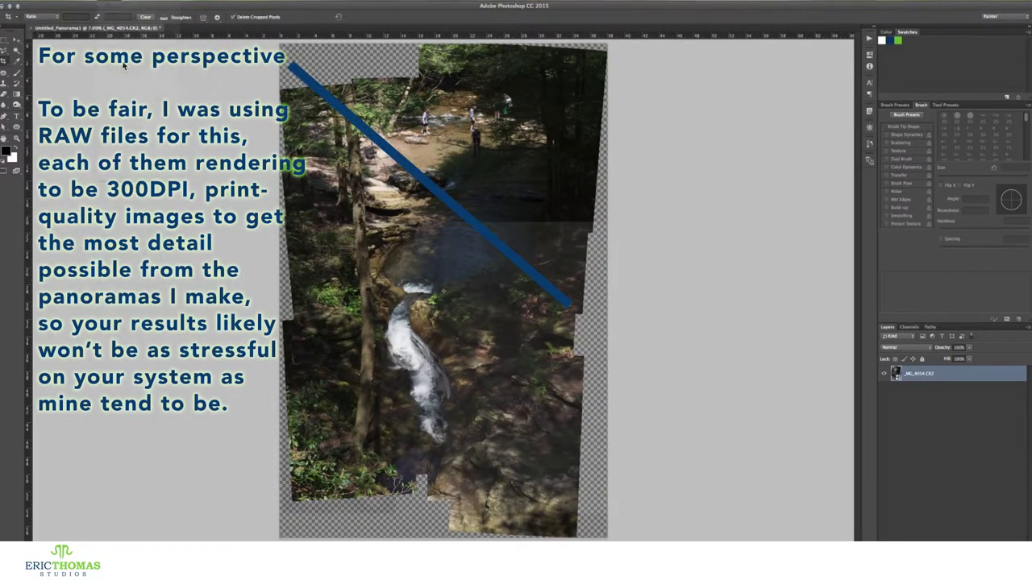
left_click(654, 331)
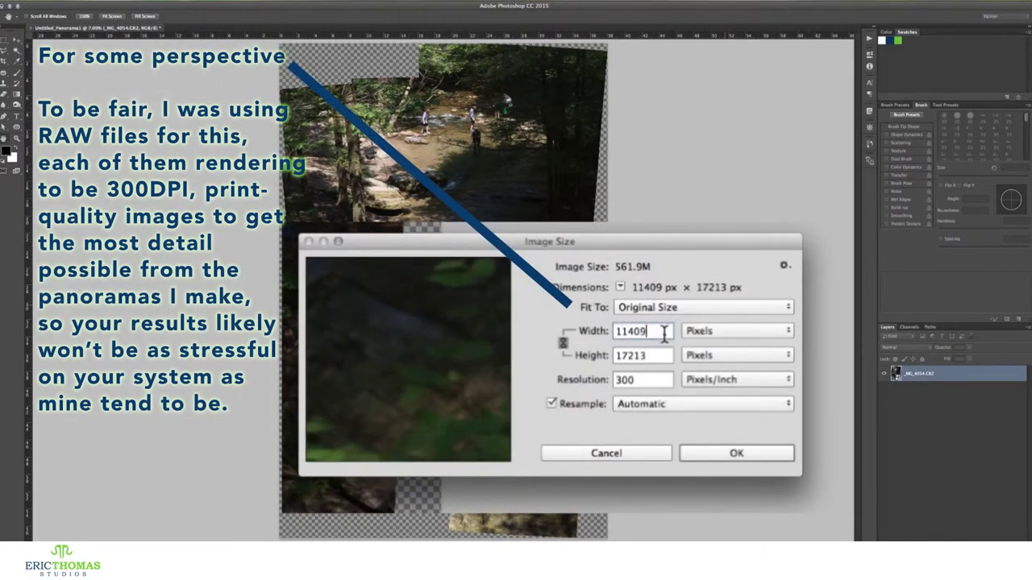
left_click(706, 337)
left_click(706, 344)
left_click(662, 330)
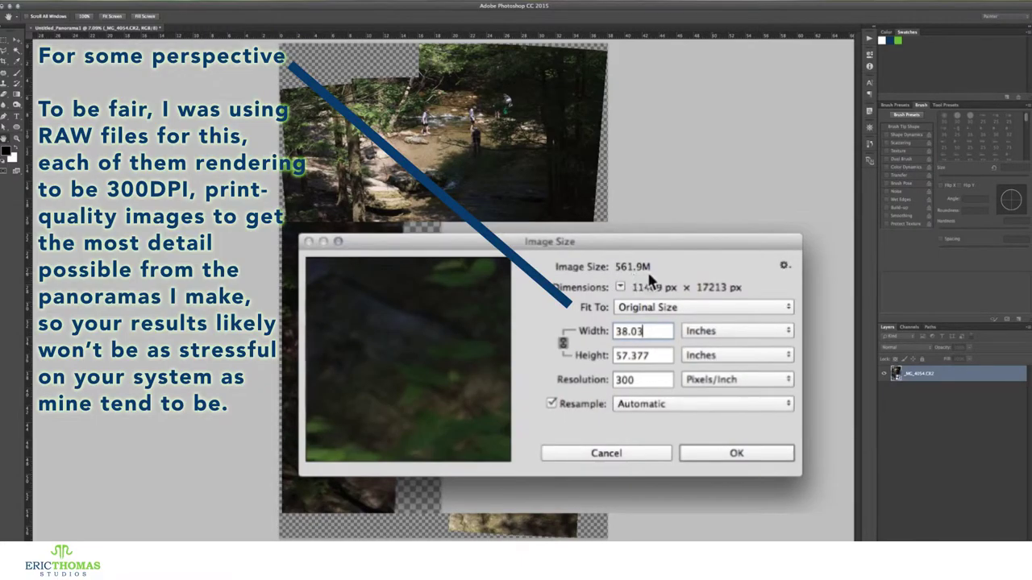
left_click(633, 454)
Crop all four sides inward past the transparent edges and apply the crop.
key("c")
left_click_drag(444, 539, 450, 506)
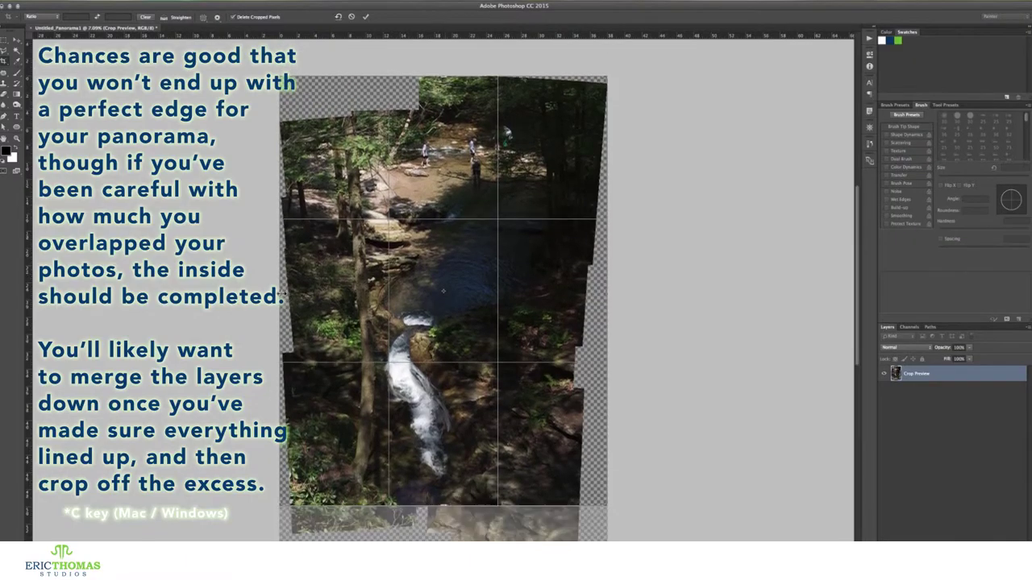
left_click_drag(599, 278, 582, 282)
left_click_drag(441, 76, 442, 137)
left_click_drag(306, 266, 332, 264)
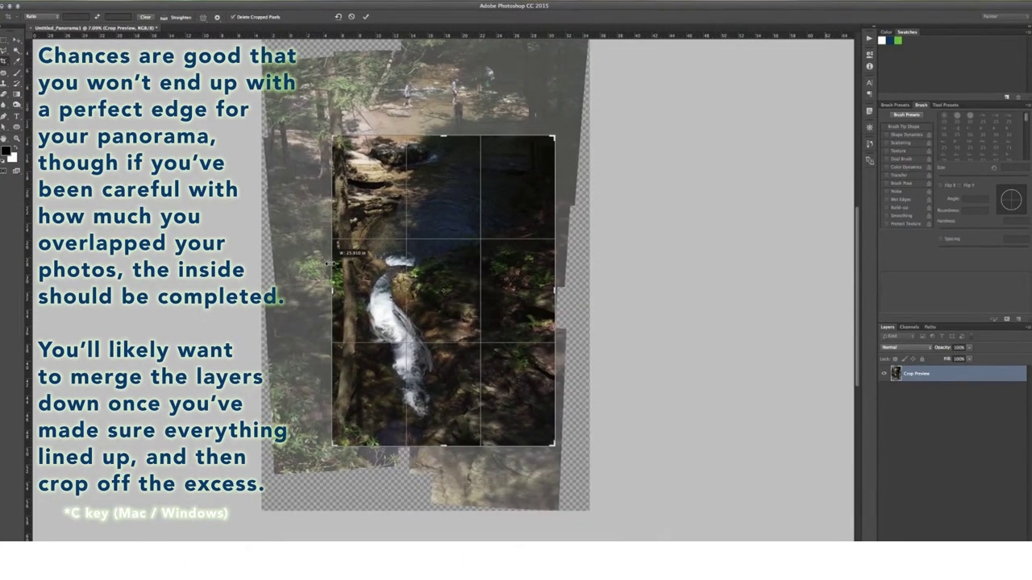
key("Return")
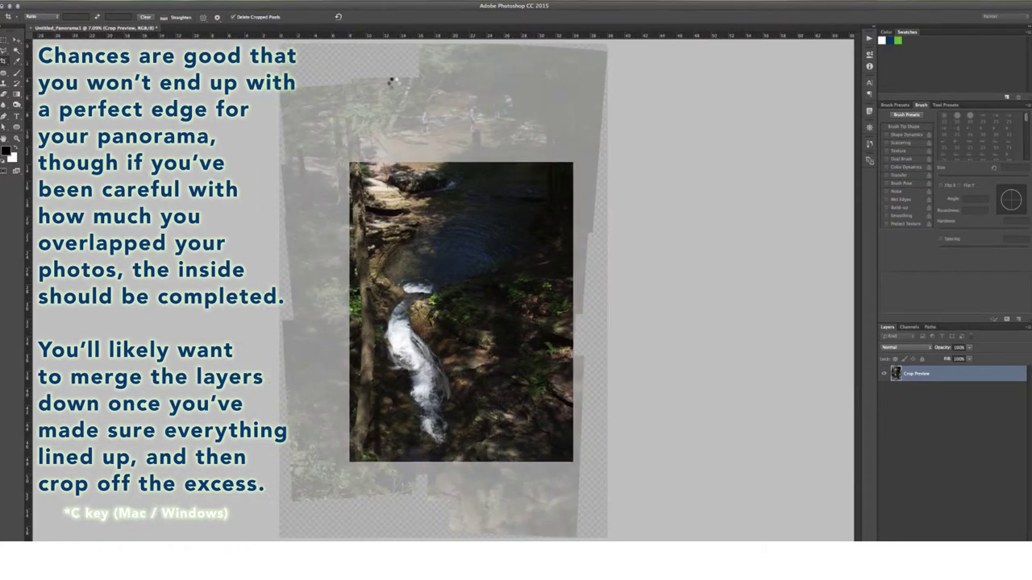